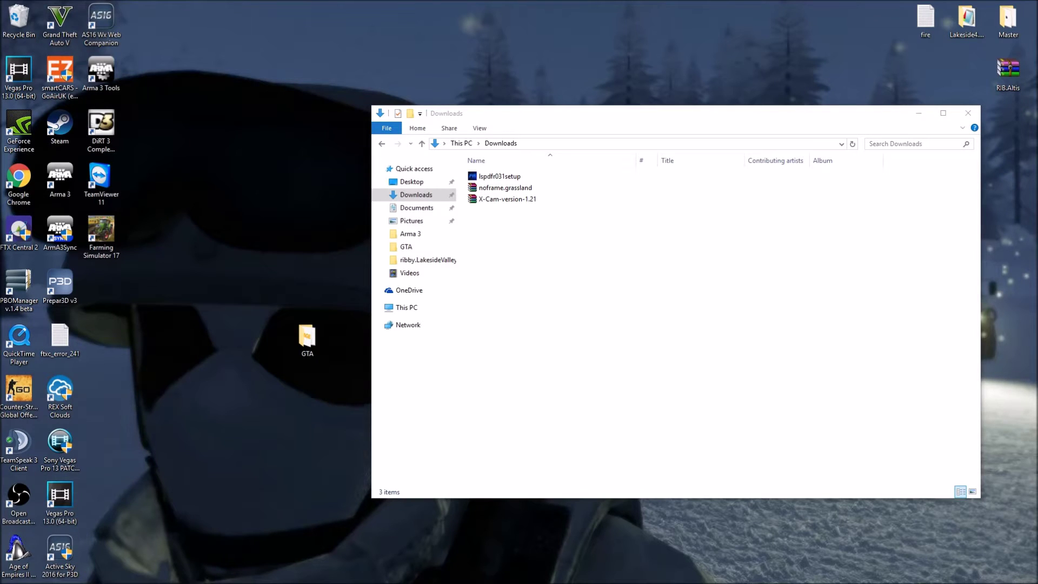
Step: Switch to the browser and open the LSPD First Response file page in the site's GTA V mods downloads, showing its download section
left_click(501, 181)
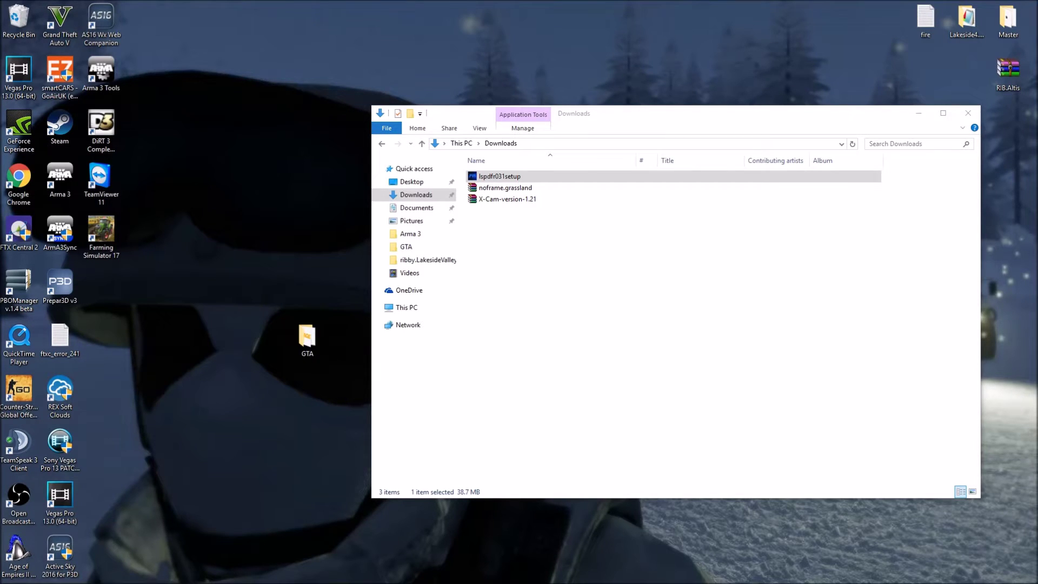
key("alt+Tab")
key("super+Up")
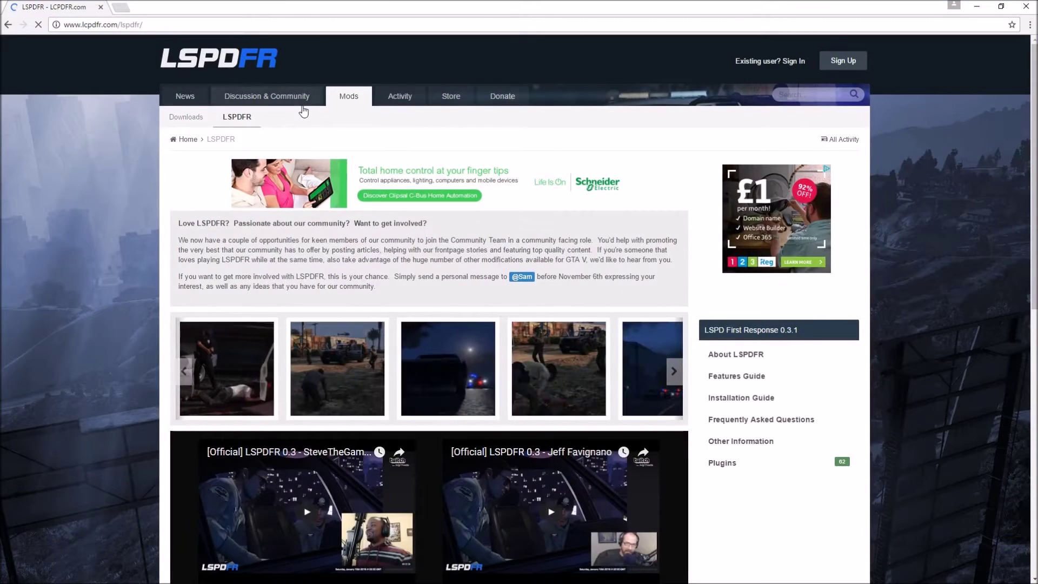
mouse_move(302, 106)
left_click(350, 103)
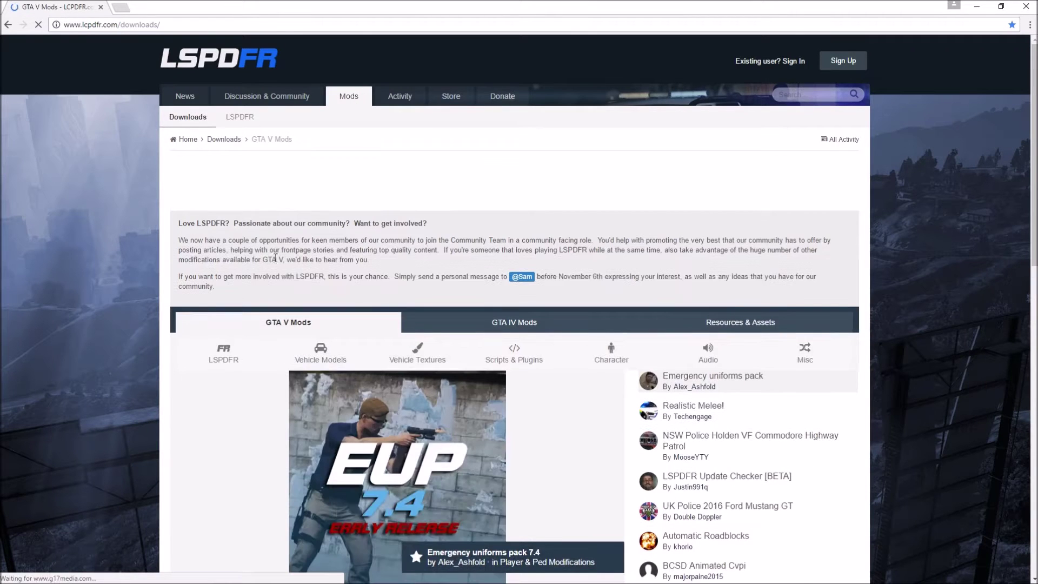
left_click(230, 355)
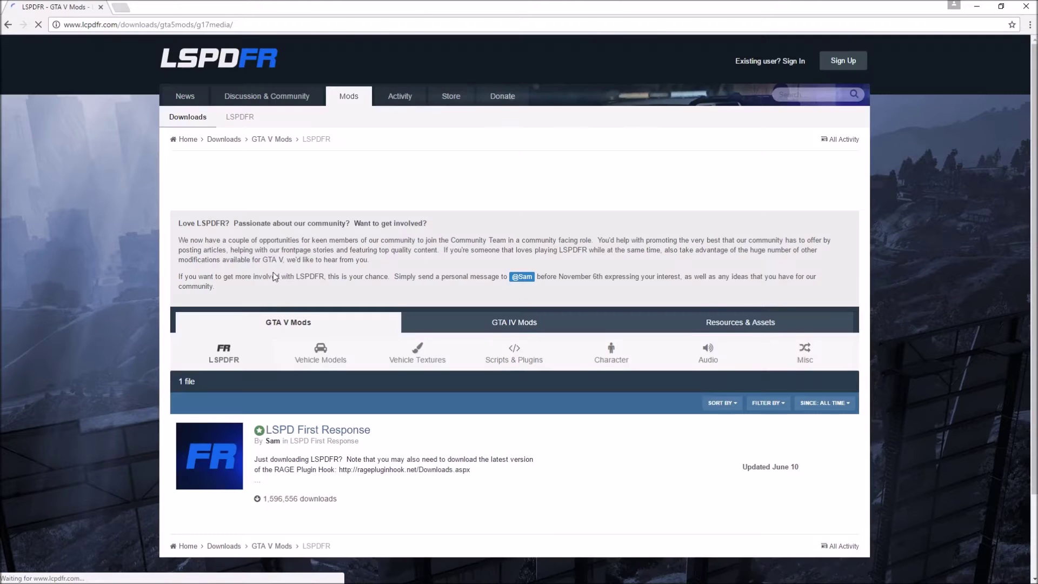
scroll(366, 303, "down", 2)
left_click(318, 332)
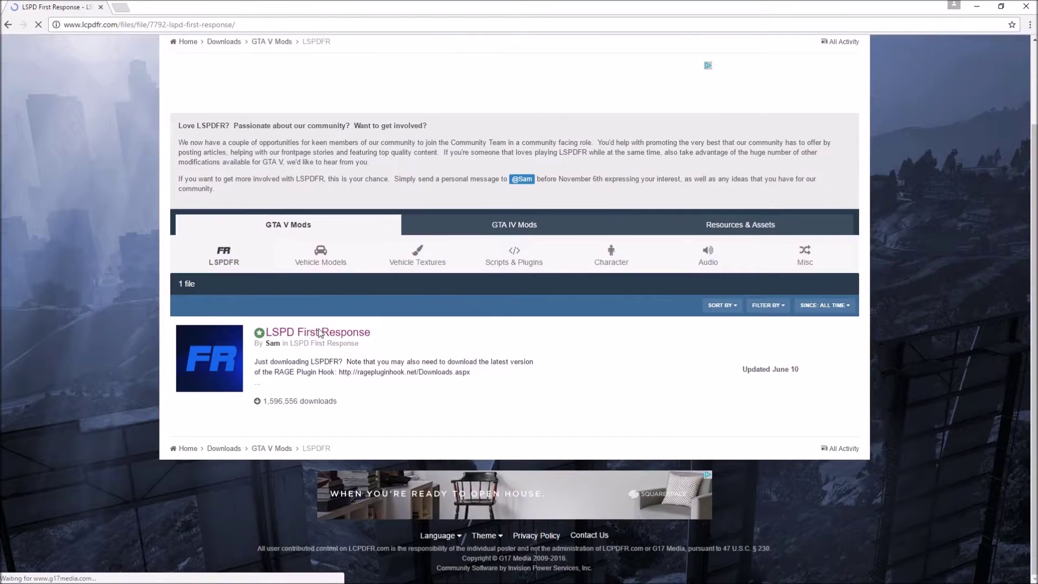
scroll(343, 323, "down", 7)
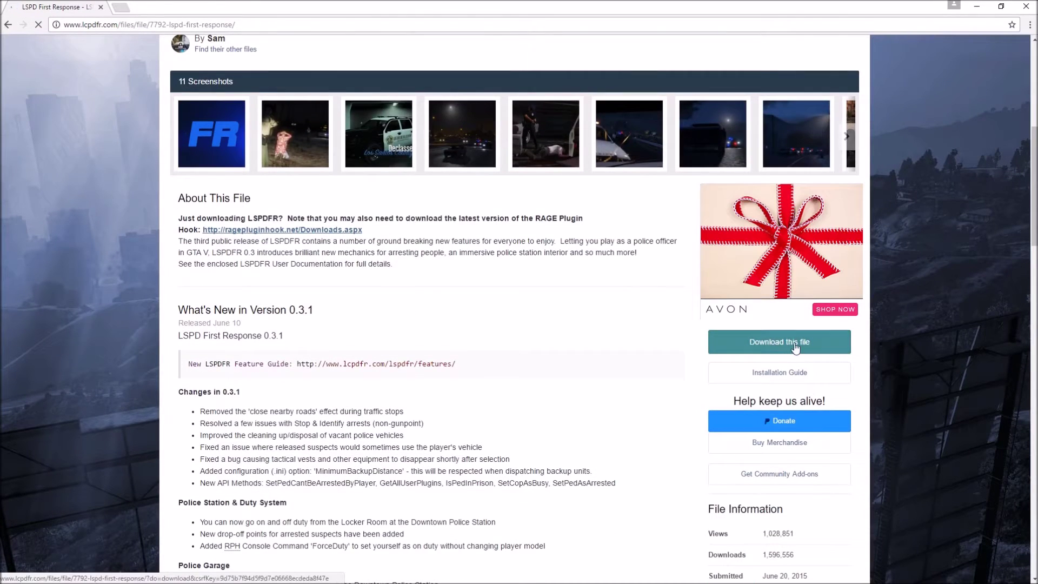
Step: Download RAGE Plugin Hook Open Alpha 0.47.1037.9935 from the ragepluginhook.net downloads page and return to the Downloads folder
left_click(233, 24)
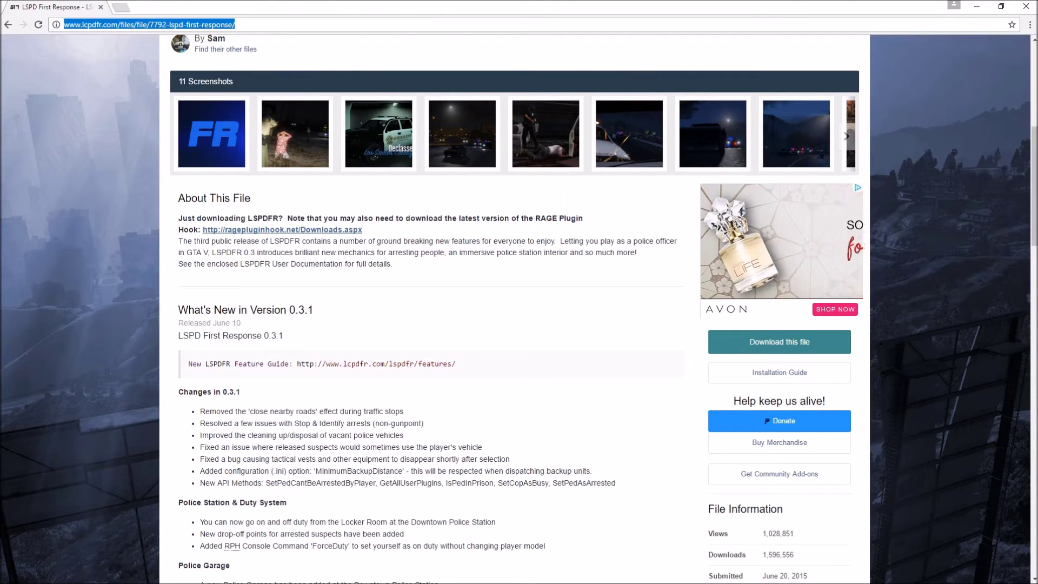
key("alt+Tab")
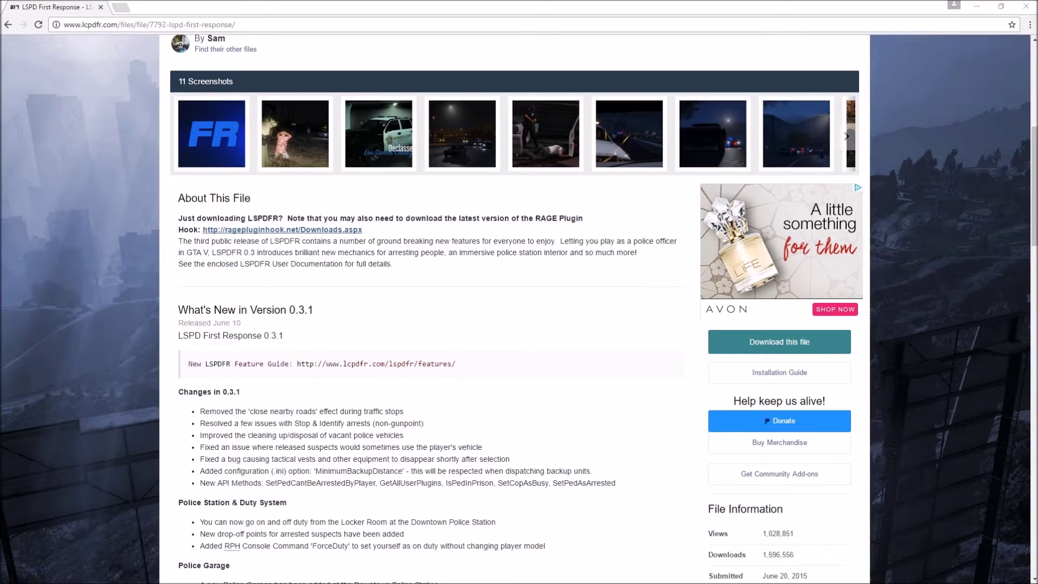
key("alt+Tab")
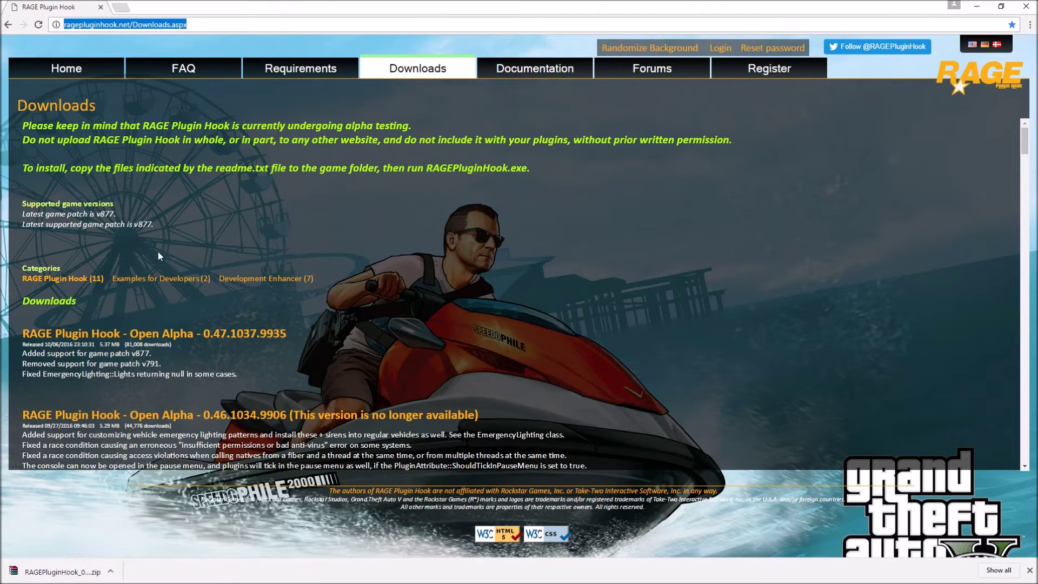
left_click(162, 333)
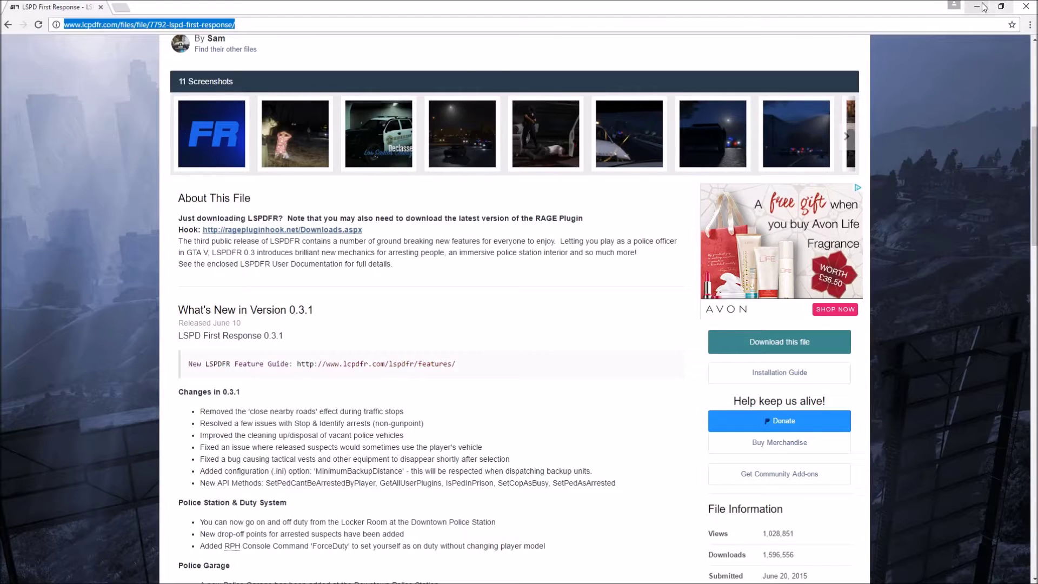
left_click(979, 6)
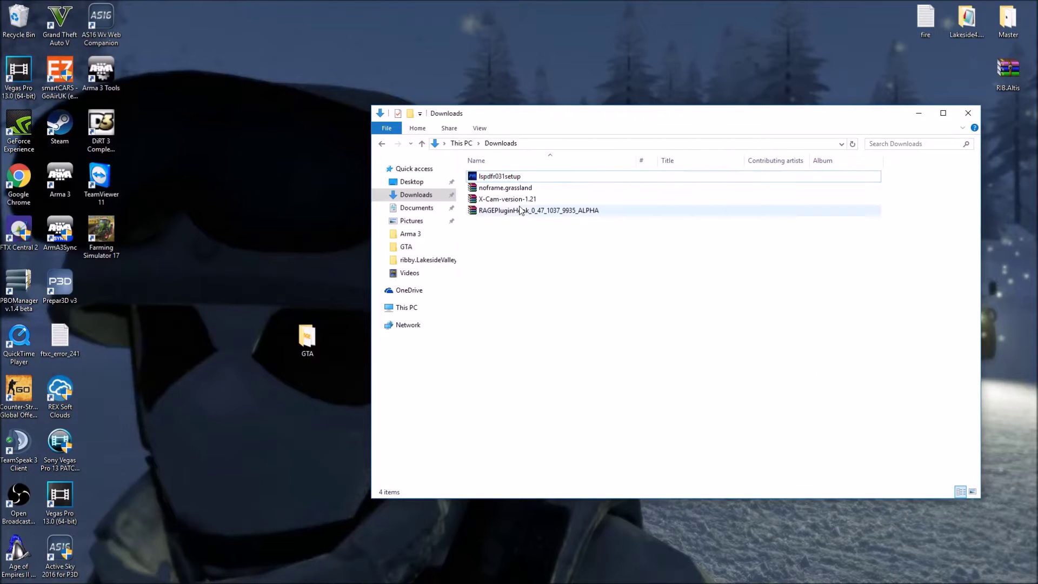
Step: Start the lspdfr031setup installer from the Downloads folder and clear the folder window out of the way
left_click(513, 177)
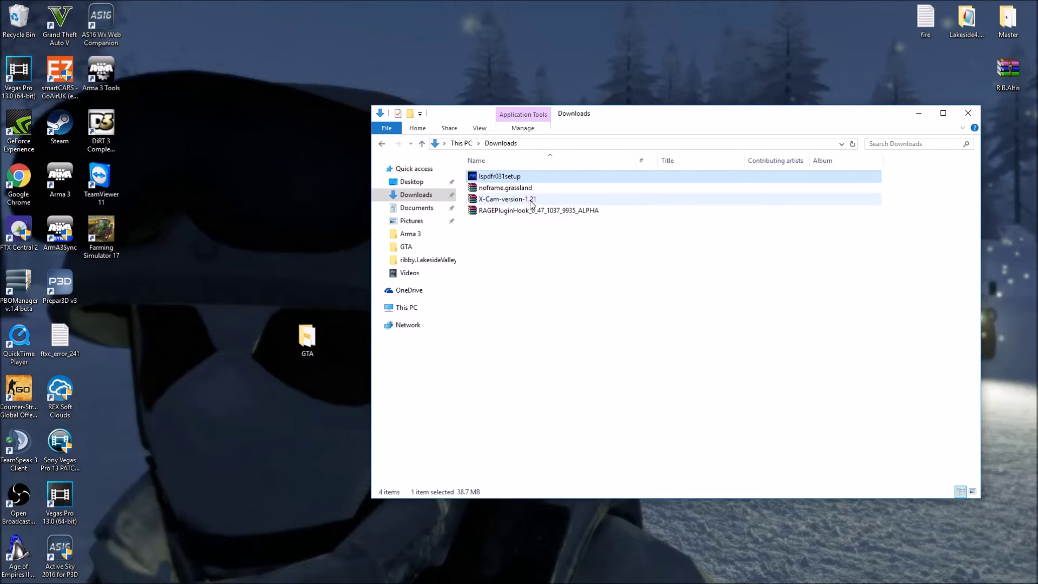
double_click(522, 176)
left_click(590, 394)
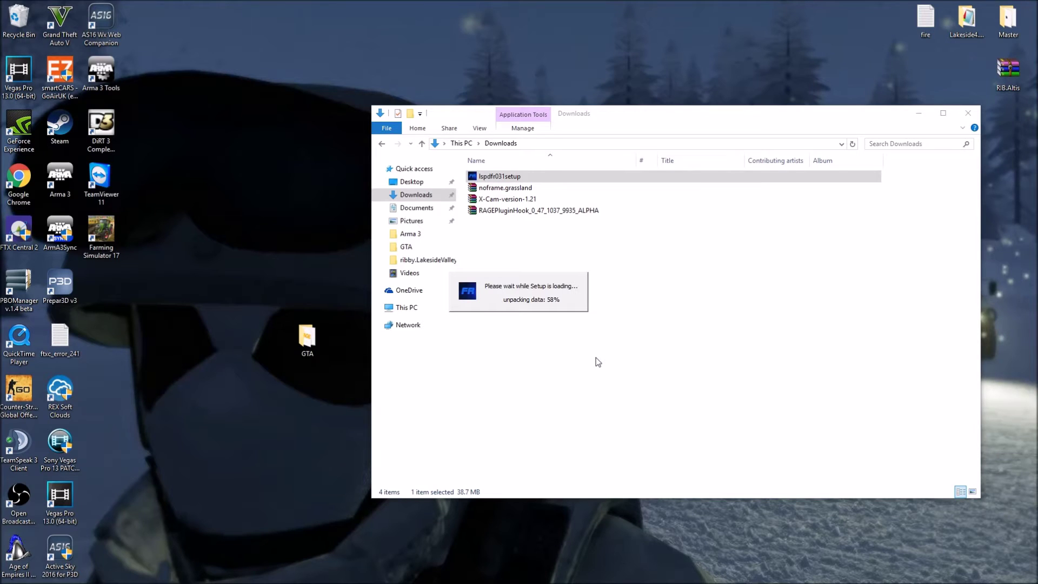
left_click(533, 320)
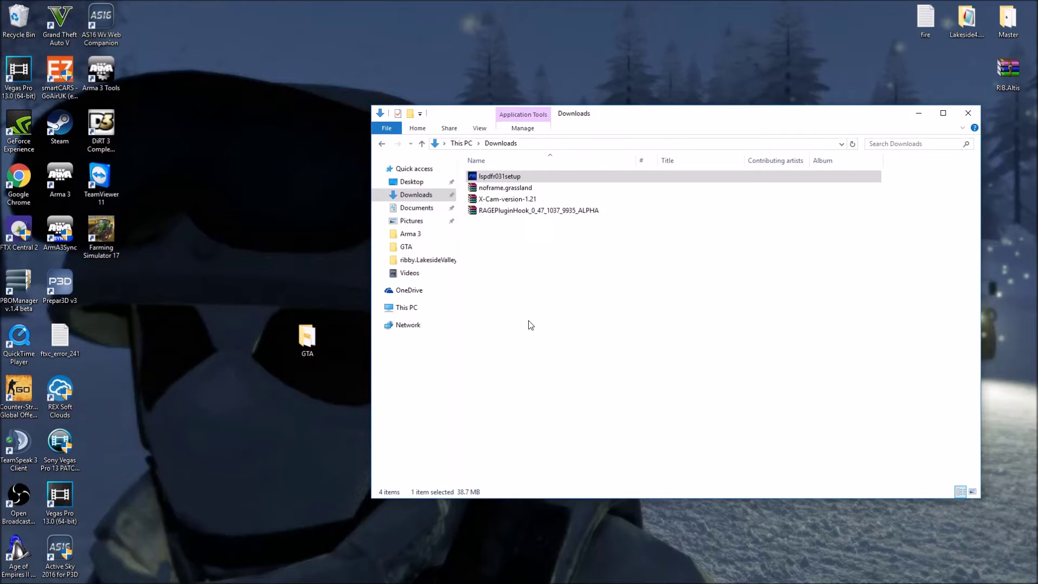
left_click(919, 113)
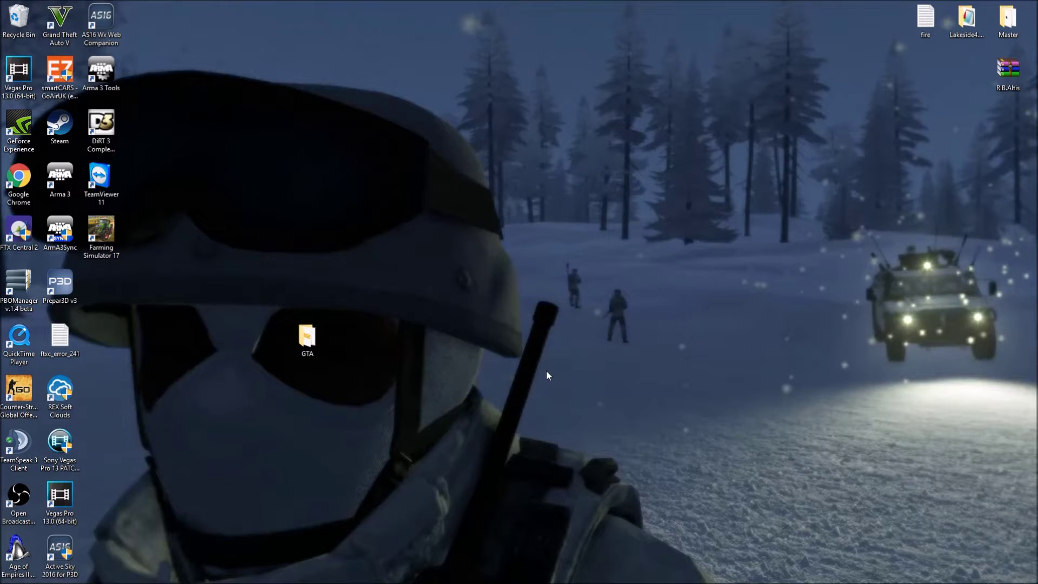
Step: Accept the LSPD First Response license and install it into D:\steam\steamapps\common\Grand Theft Auto V
left_click(577, 385)
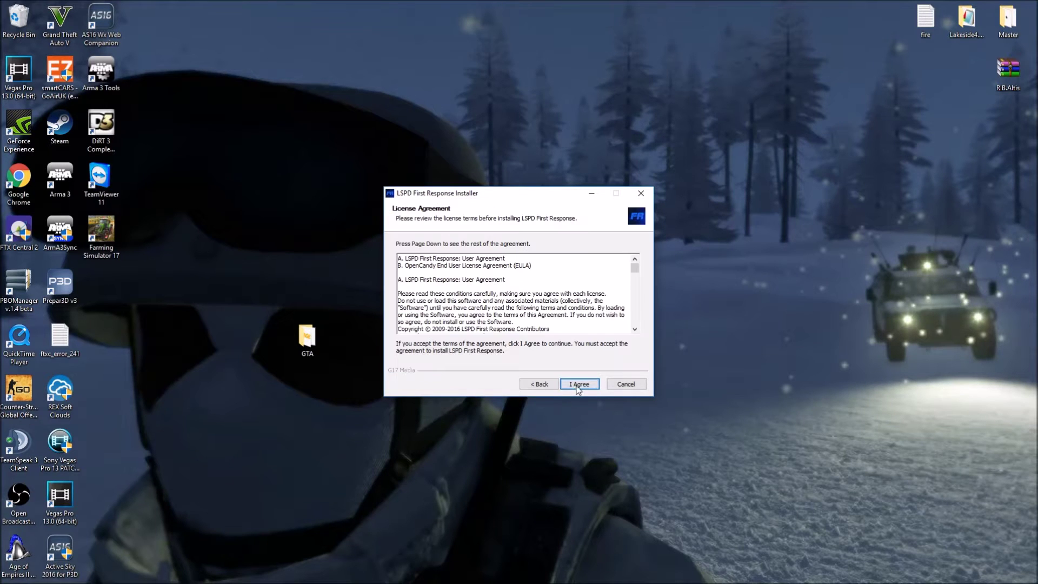
left_click(578, 388)
left_click(578, 385)
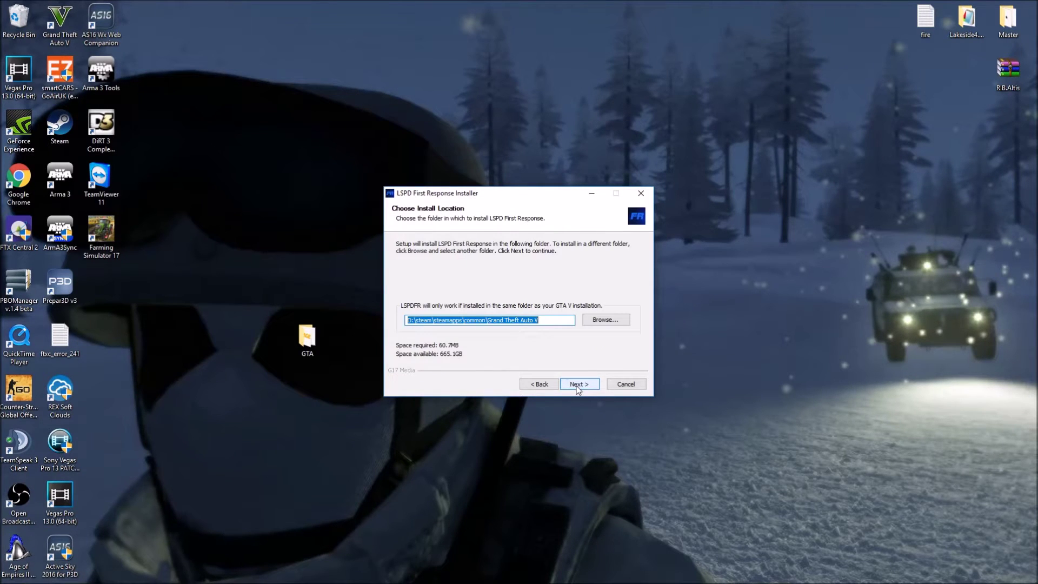
left_click(578, 387)
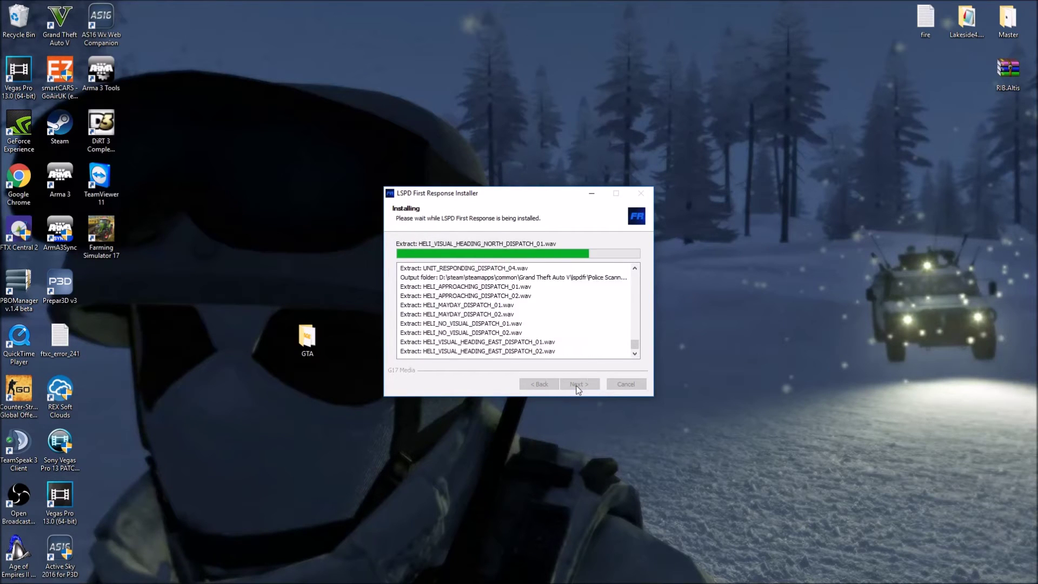
left_click(578, 385)
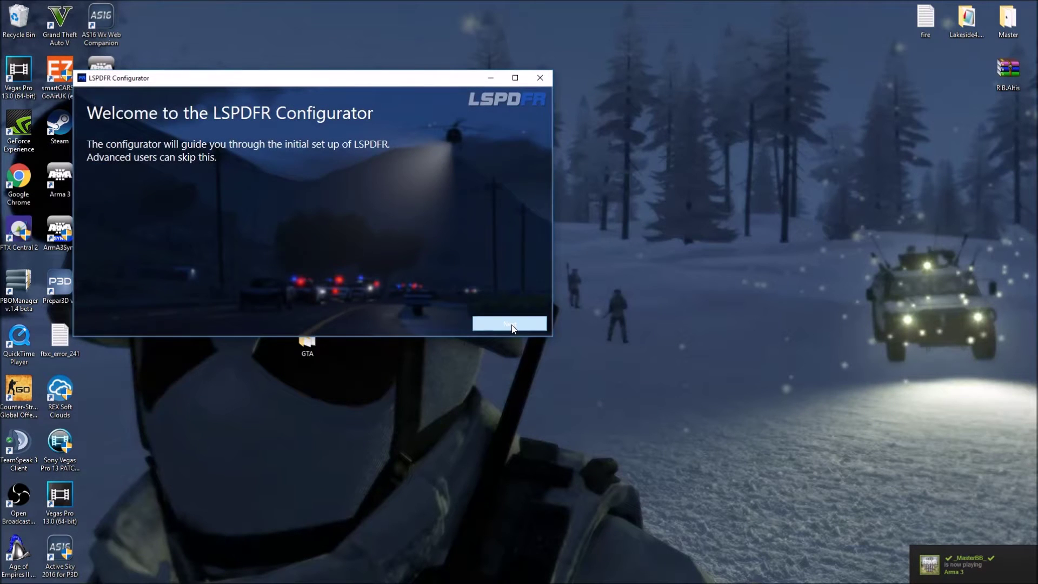
Step: Complete the LSPDFR Configurator by accepting the RAGE Plugin Hook license, applying its recommended settings automatically and saving the LSPDFR settings
left_click(511, 325)
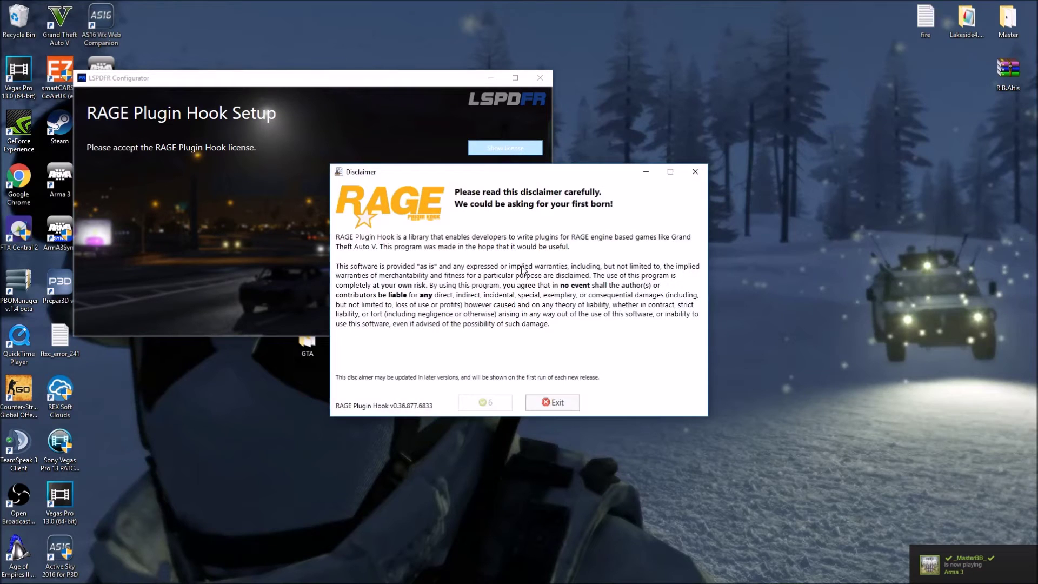
left_click(493, 406)
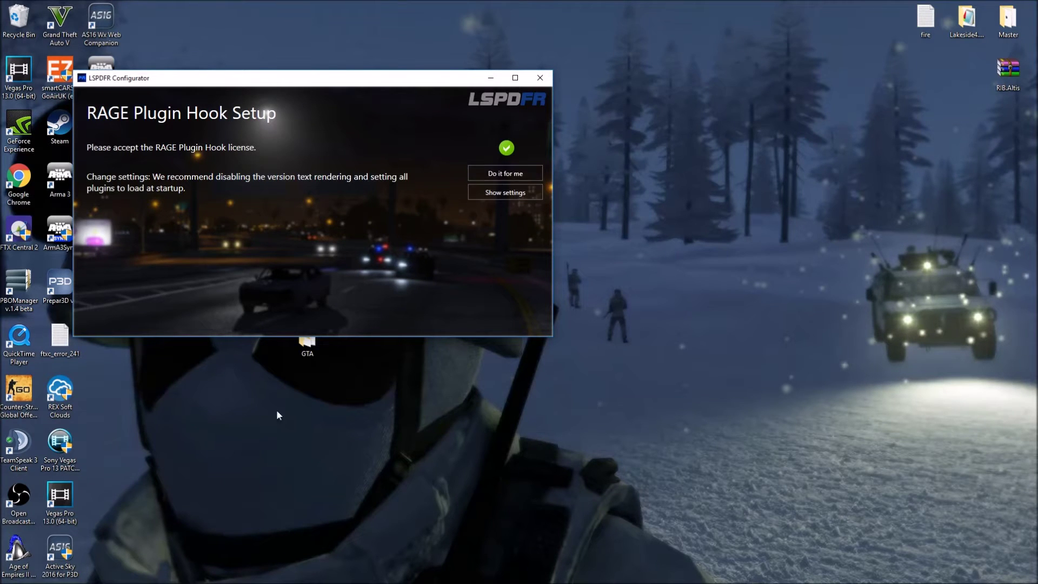
left_click(489, 173)
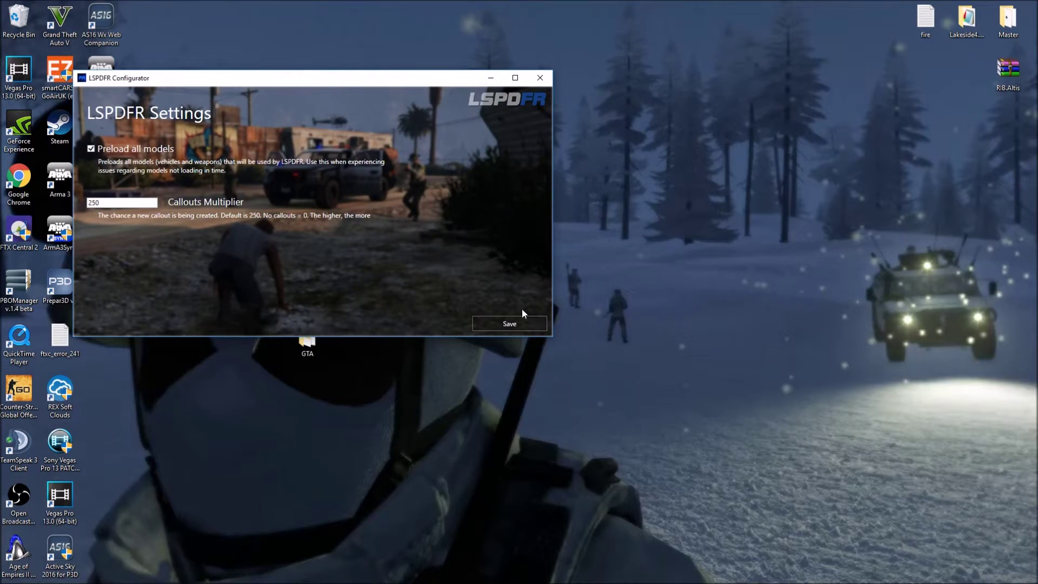
left_click(515, 322)
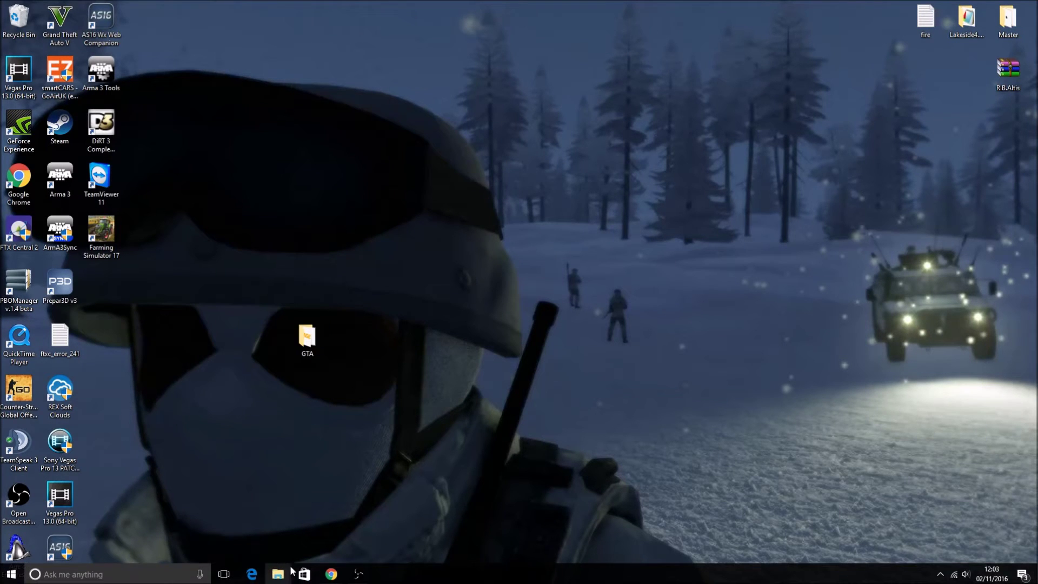
Step: Cut the RAGEPluginHook_0_47_1037_9935_ALPHA archive from the Downloads folder
mouse_move(278, 574)
left_click(302, 525)
left_click(519, 210)
right_click(519, 210)
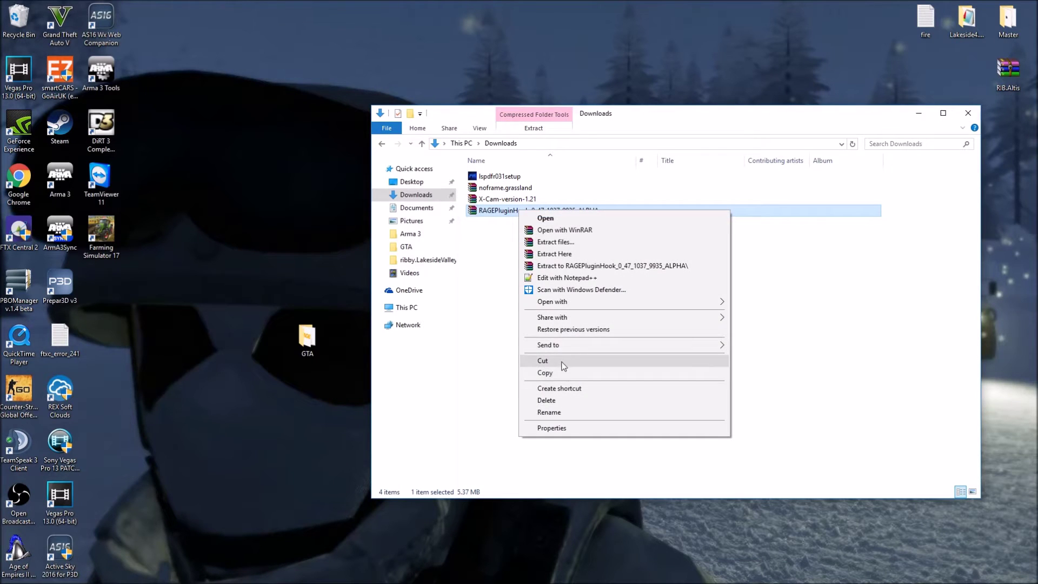
left_click(544, 361)
Step: Open the Grand Theft Auto V game folder under D:\steam\steamapps\common
left_click(406, 246)
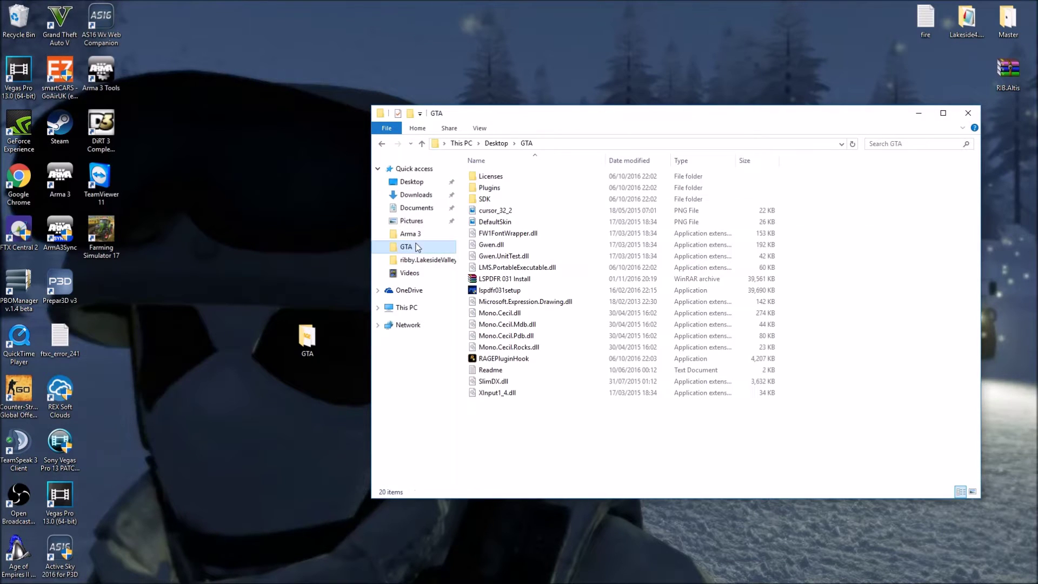
left_click(415, 234)
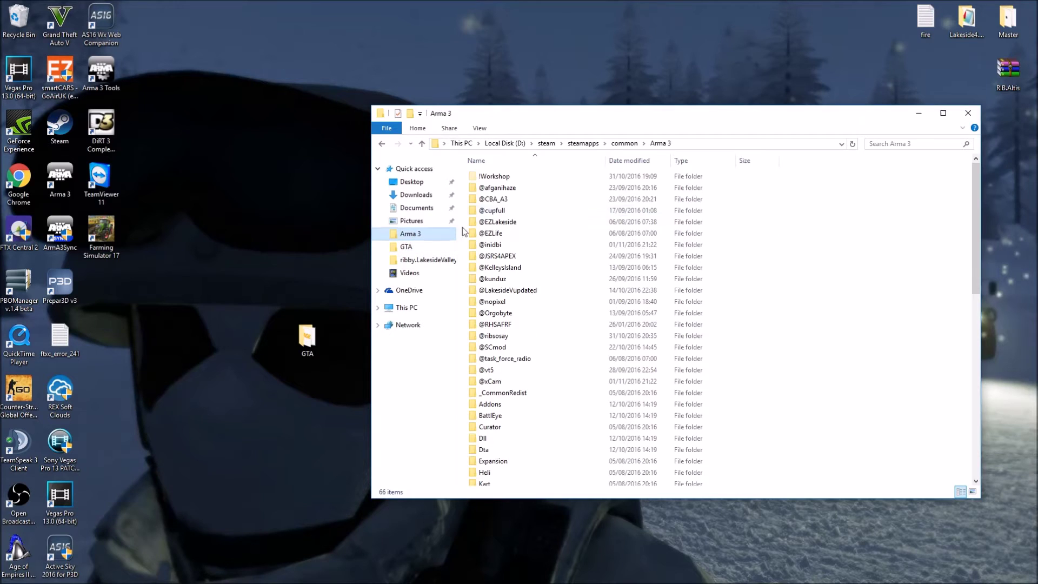
left_click(583, 144)
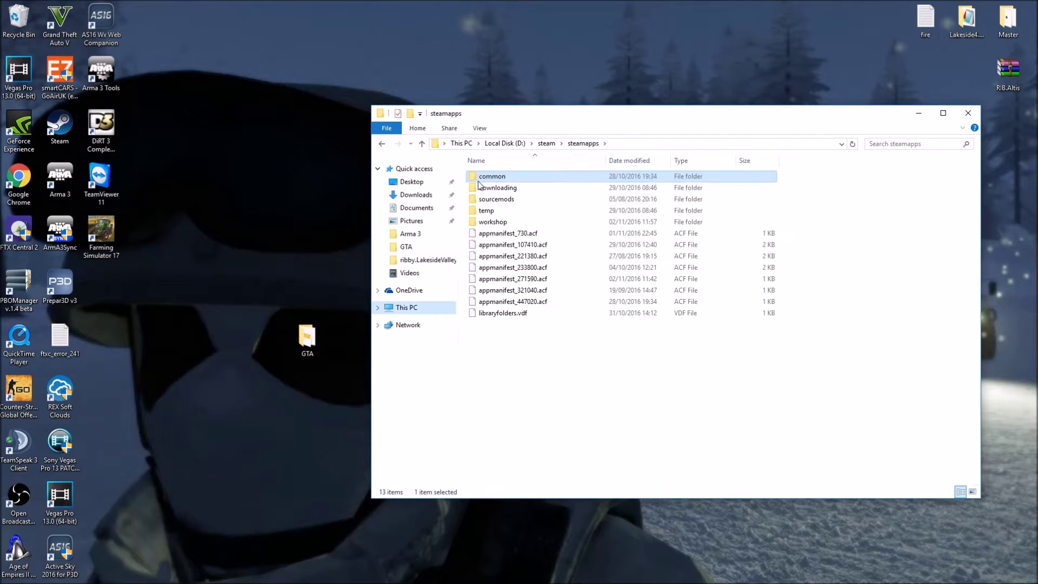
double_click(589, 178)
double_click(512, 244)
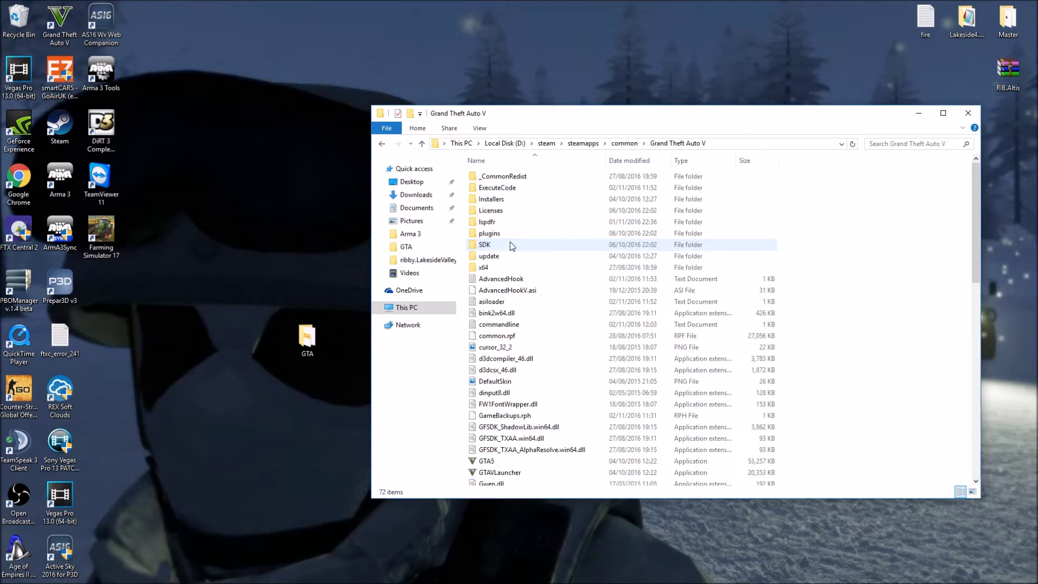
Step: Extract the RAGEPluginHook_0_47_1037_9935_ALPHA archive directly into the Grand Theft Auto V folder, replacing all existing files, and delete the archive
scroll(588, 339, "down", 5)
scroll(844, 346, "down", 11)
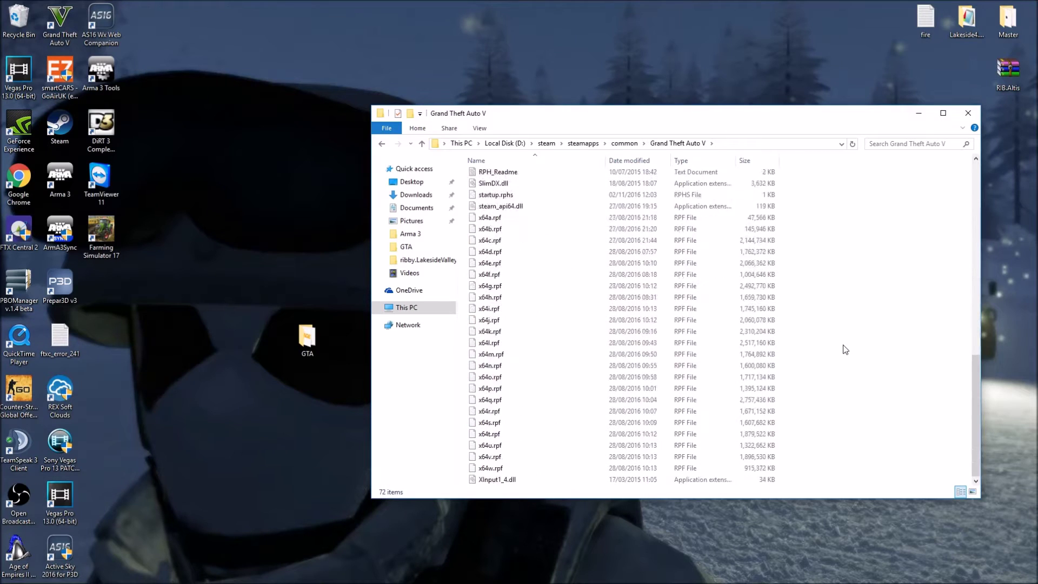
scroll(638, 322, "up", 4)
left_click(515, 278)
right_click(514, 278)
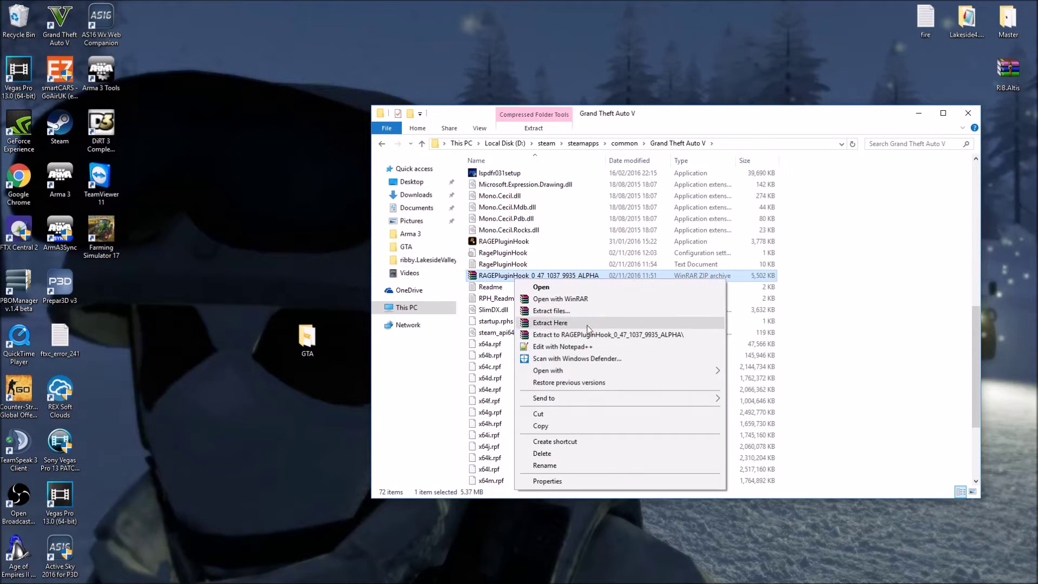
left_click(565, 323)
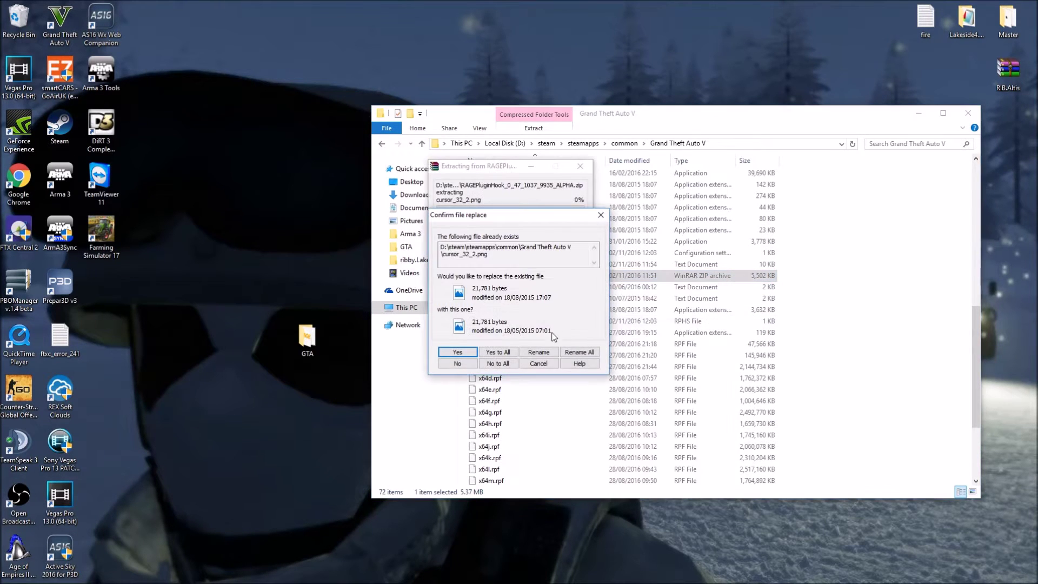
left_click(501, 350)
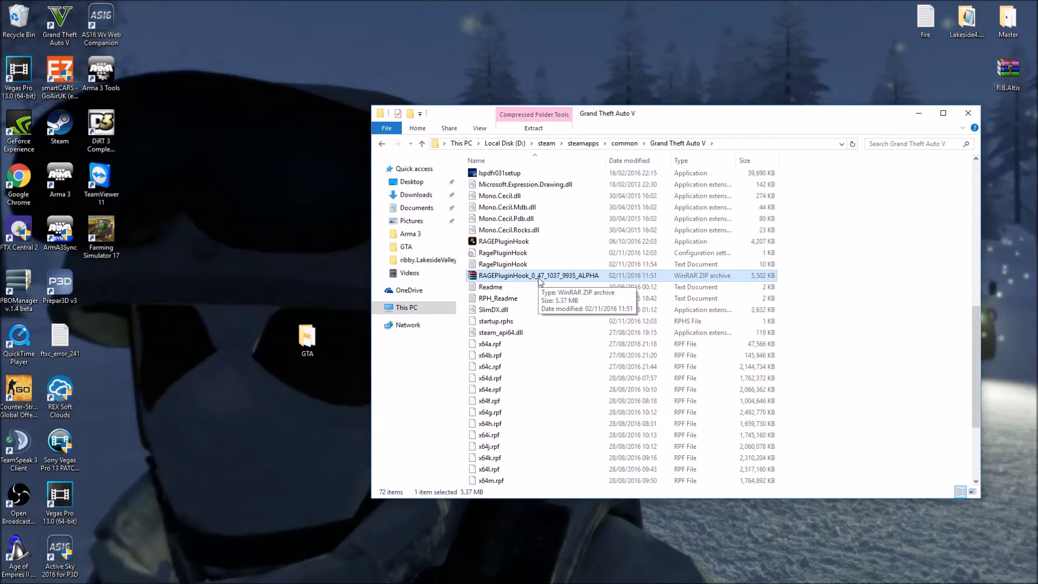
key("Delete")
Step: Launch the game through RAGEPluginHook, accepting the disclaimer, declining the game version backup and saving the settings as they are
left_click(519, 243)
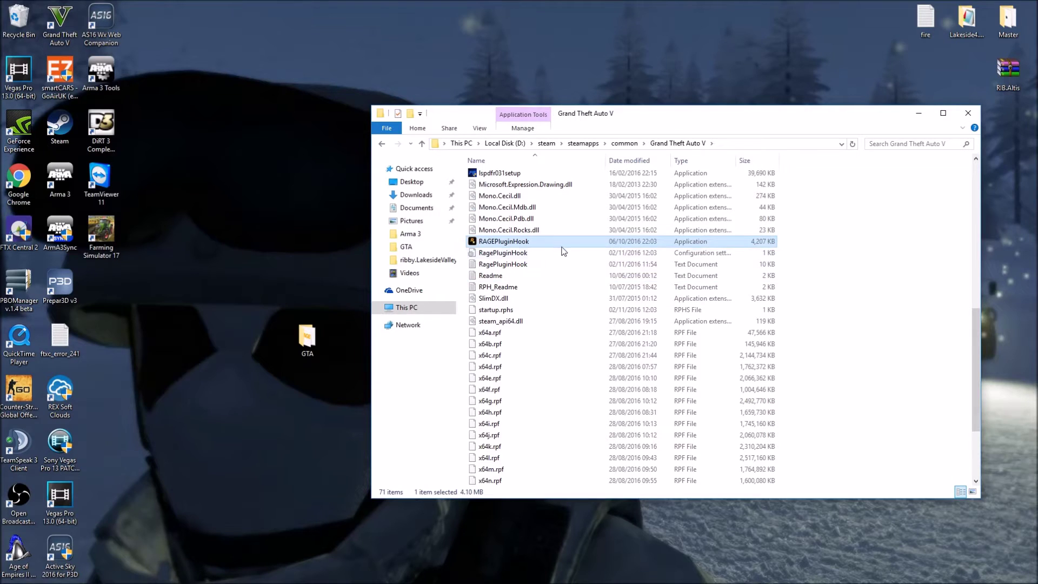
double_click(518, 243)
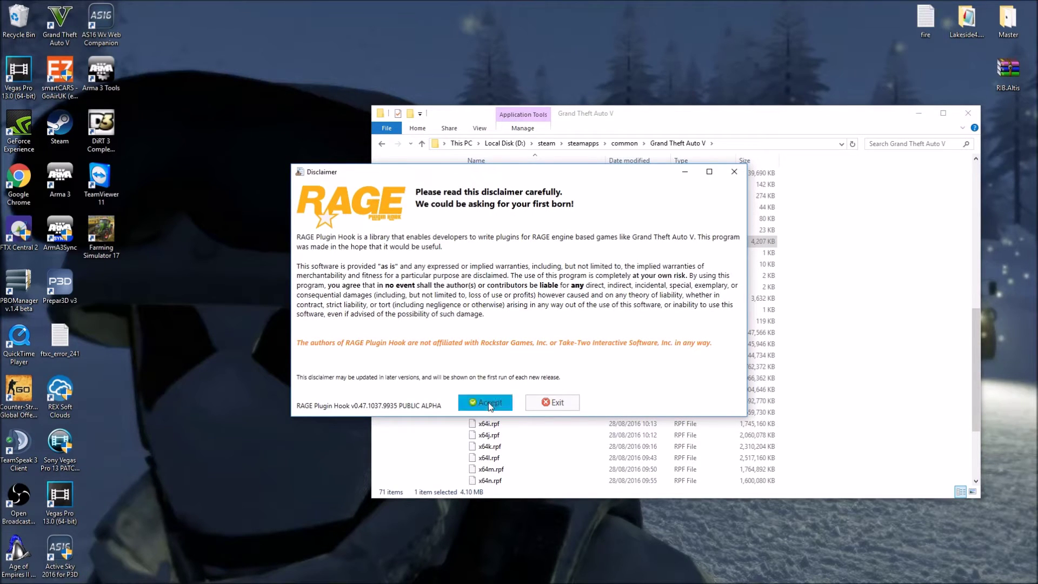
left_click(489, 402)
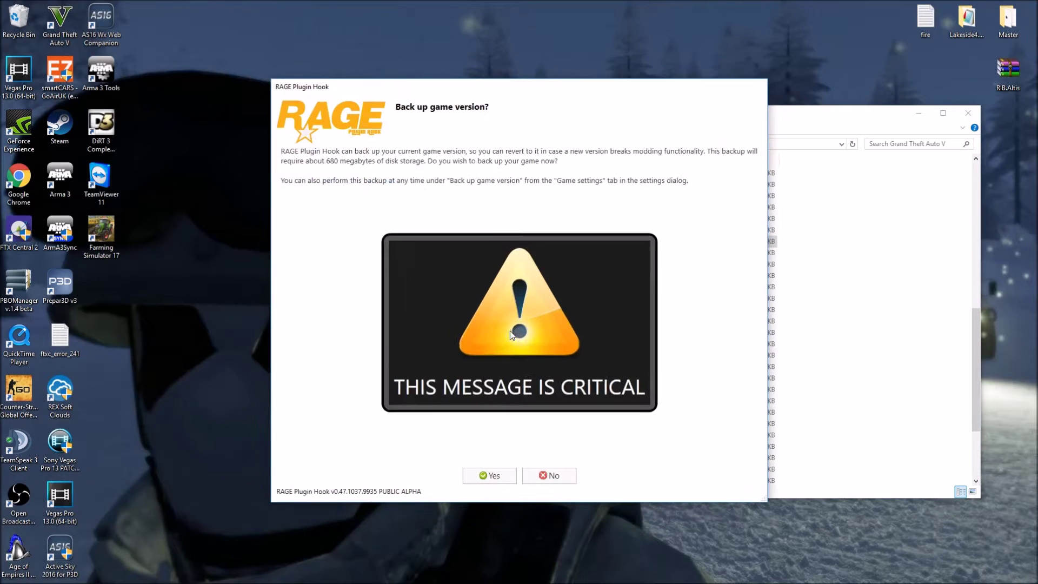
left_click(547, 476)
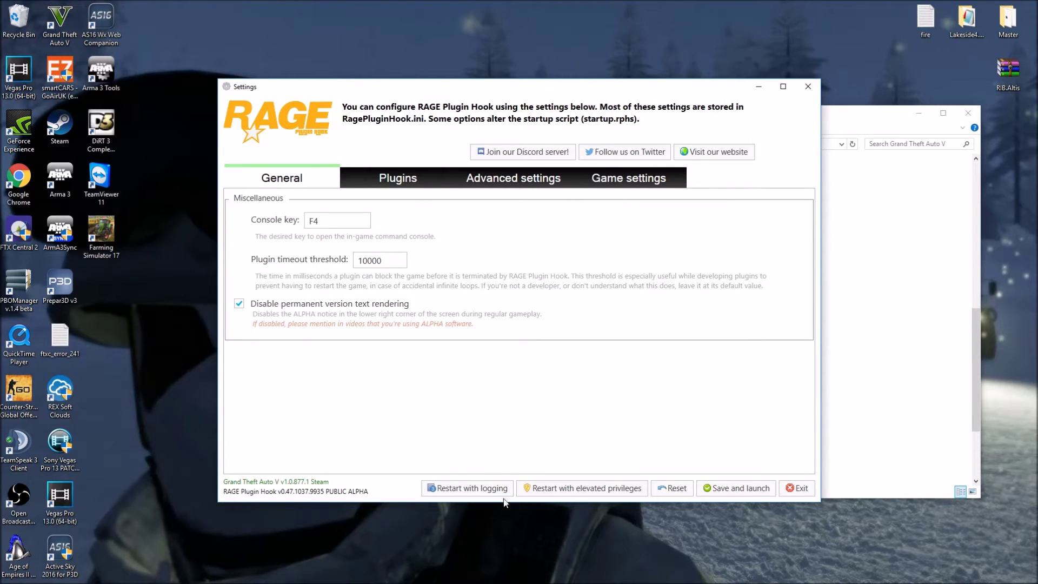
left_click(735, 490)
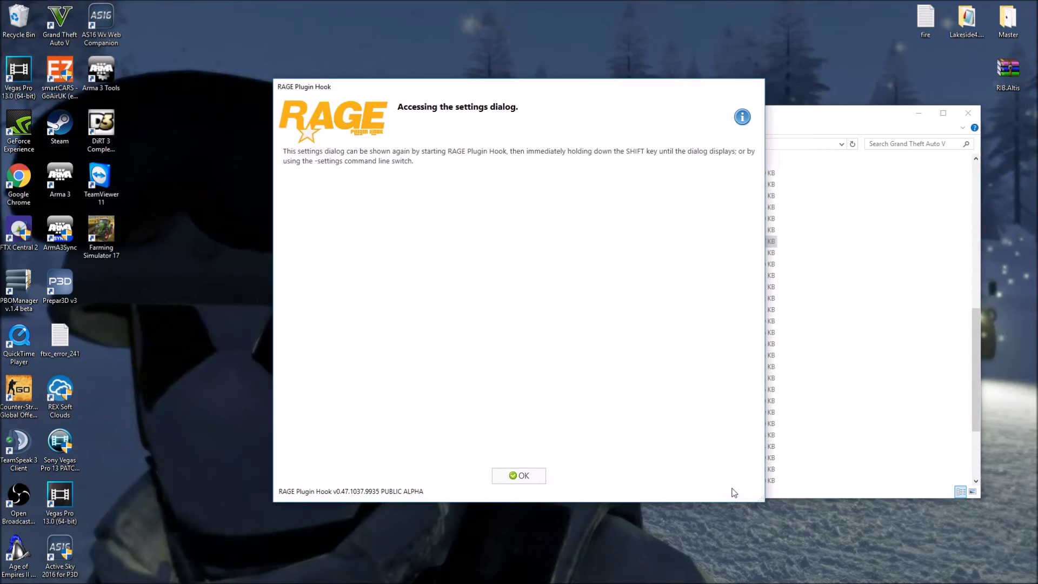
left_click(523, 476)
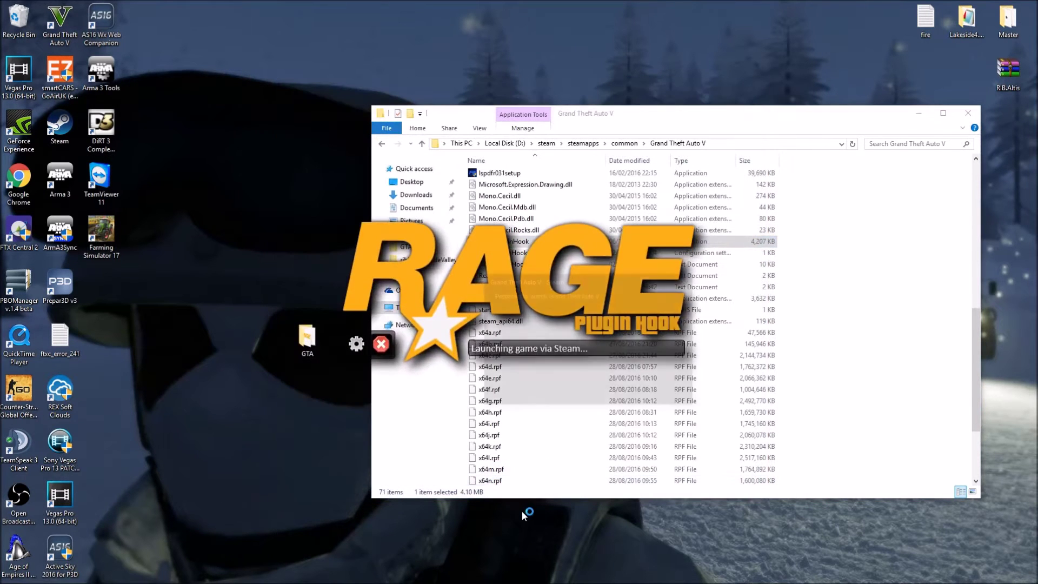